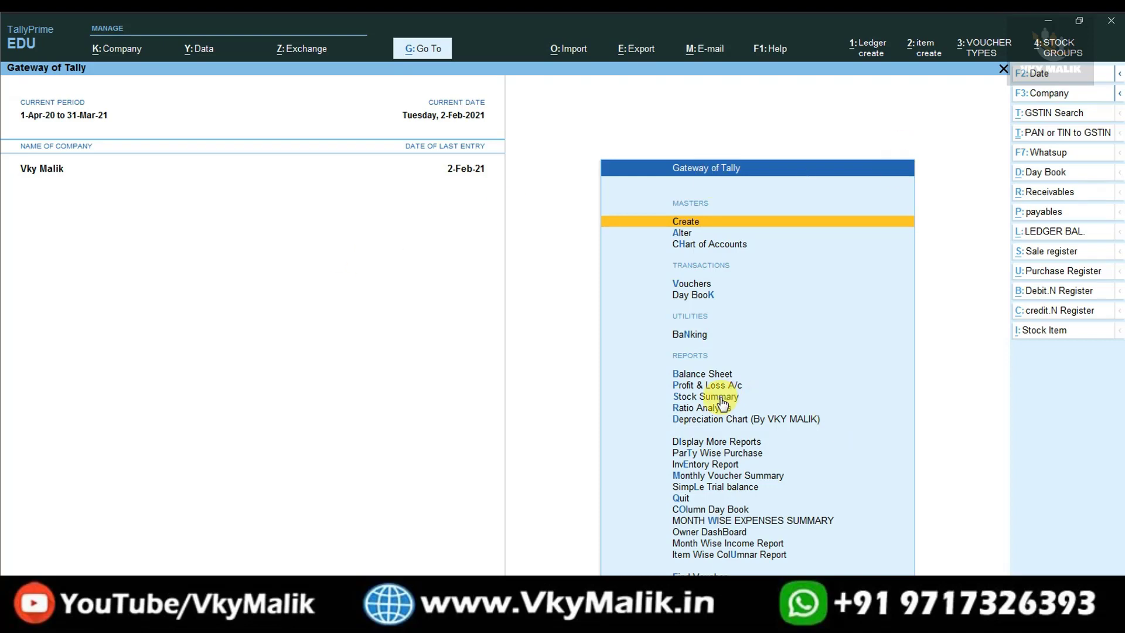
- Open the Stock Summary report and expand the stock groups to show their individual items
key(Down)
key(Down)
key(Down)
key(Down)
key(Down)
key(Down)
key(Down)
key(Down)
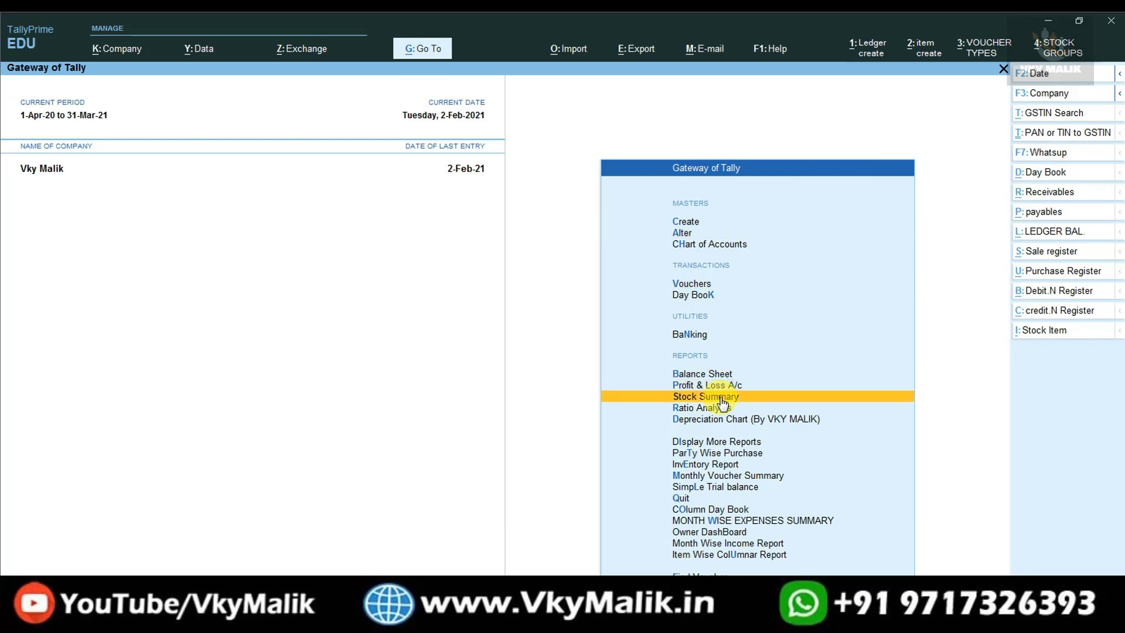
key(Return)
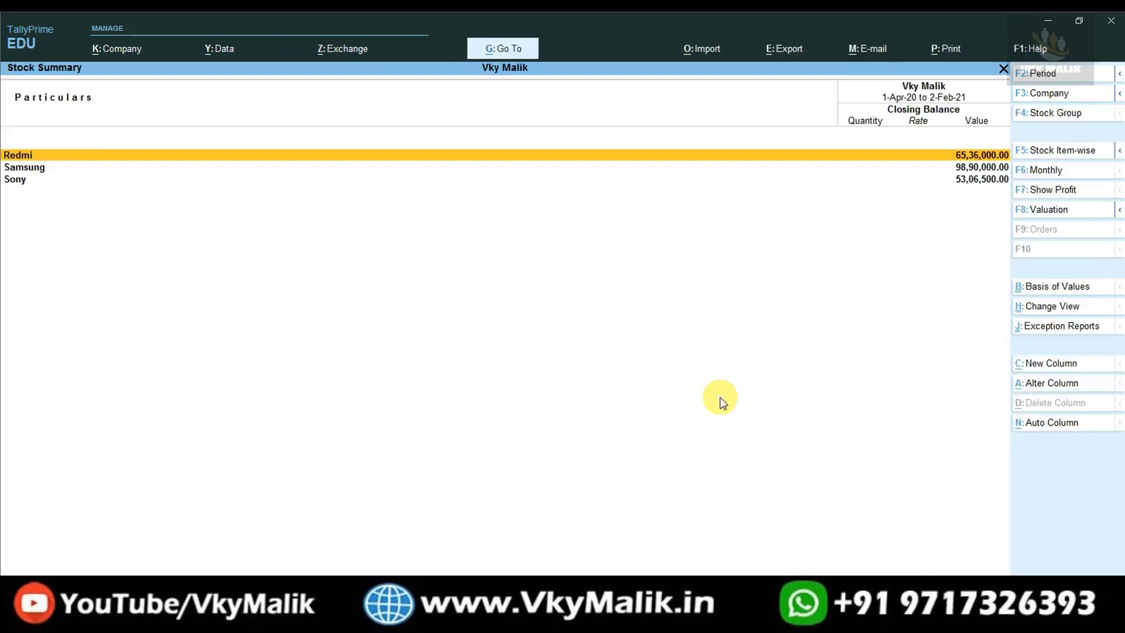
key(alt+F5)
key(Down)
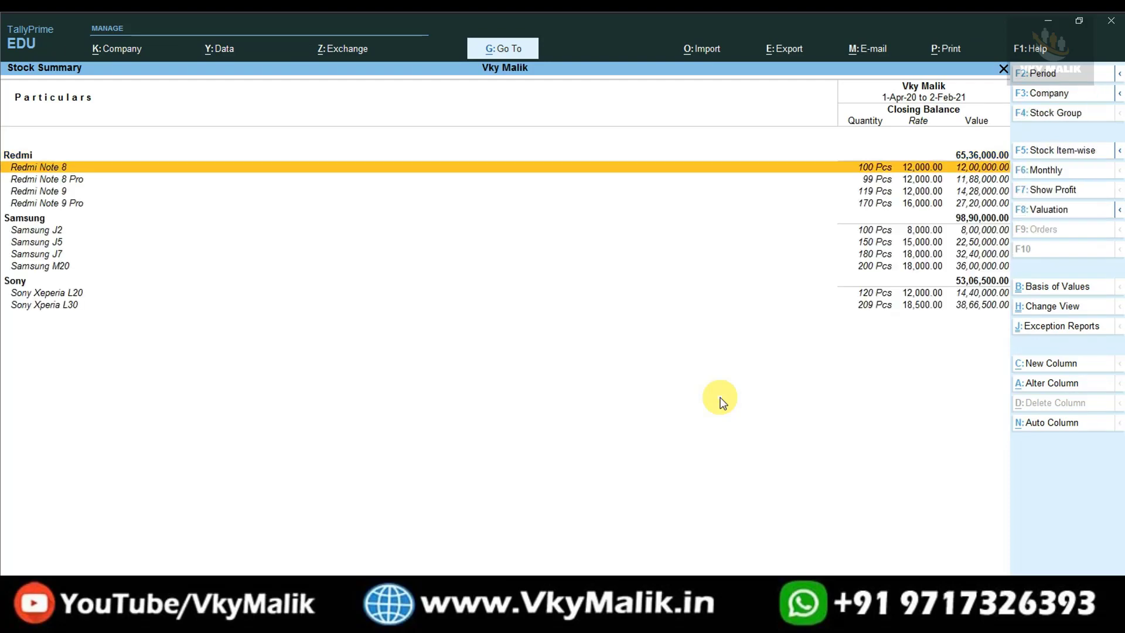
- Review the monthly summaries of Redmi Note 8 and Redmi Note 8 Pro, then leave the stock reports
key(Return)
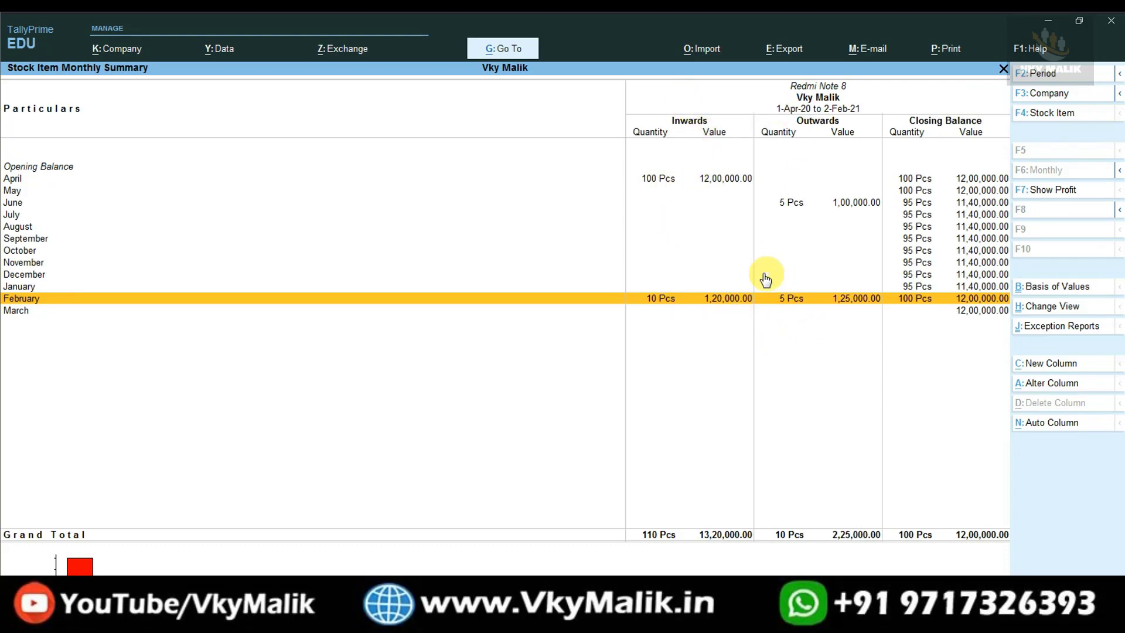
key(Escape)
key(Down)
key(Return)
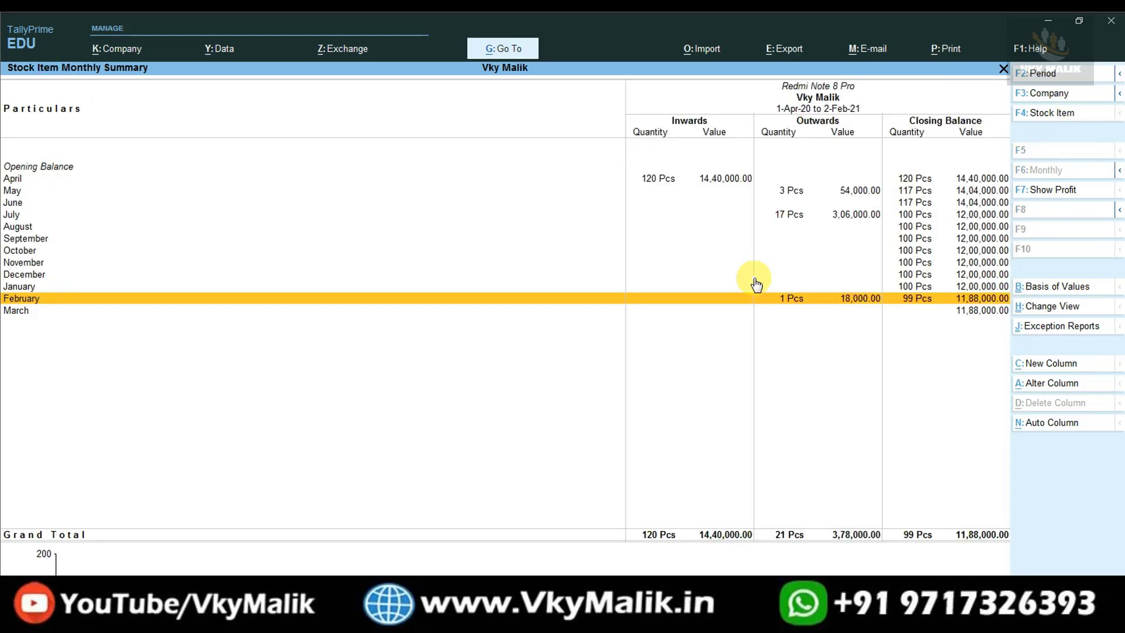
key(Escape)
key(Escape)
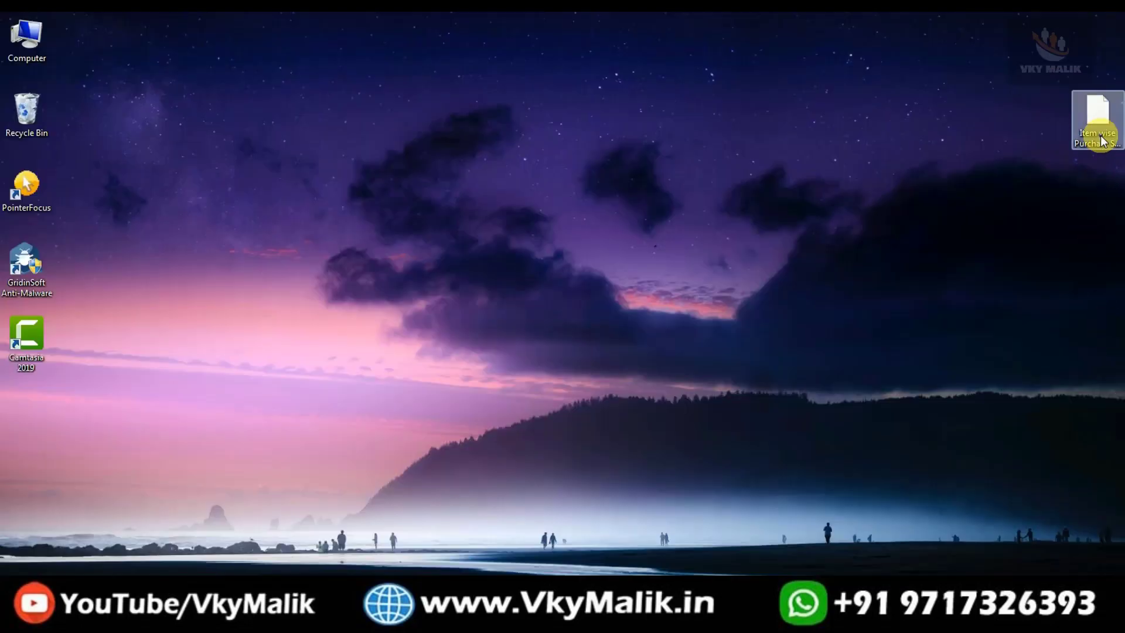
- On the desktop, copy the full path of Item wise Purchase Summary.tcp from its file properties and close them
click(1101, 137)
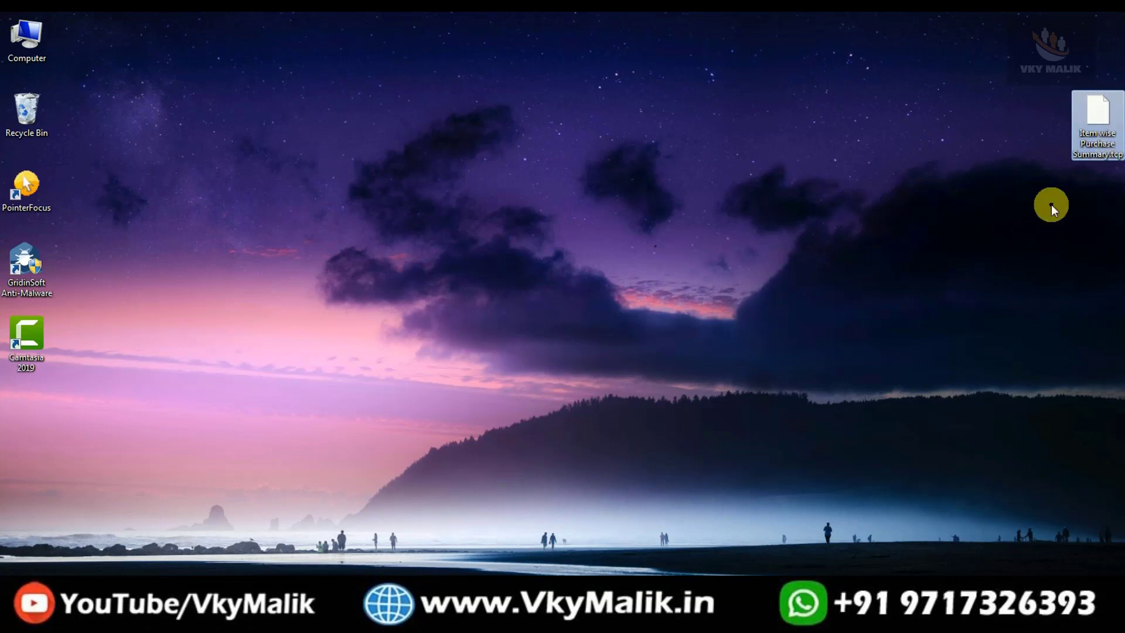
right_click(1097, 122)
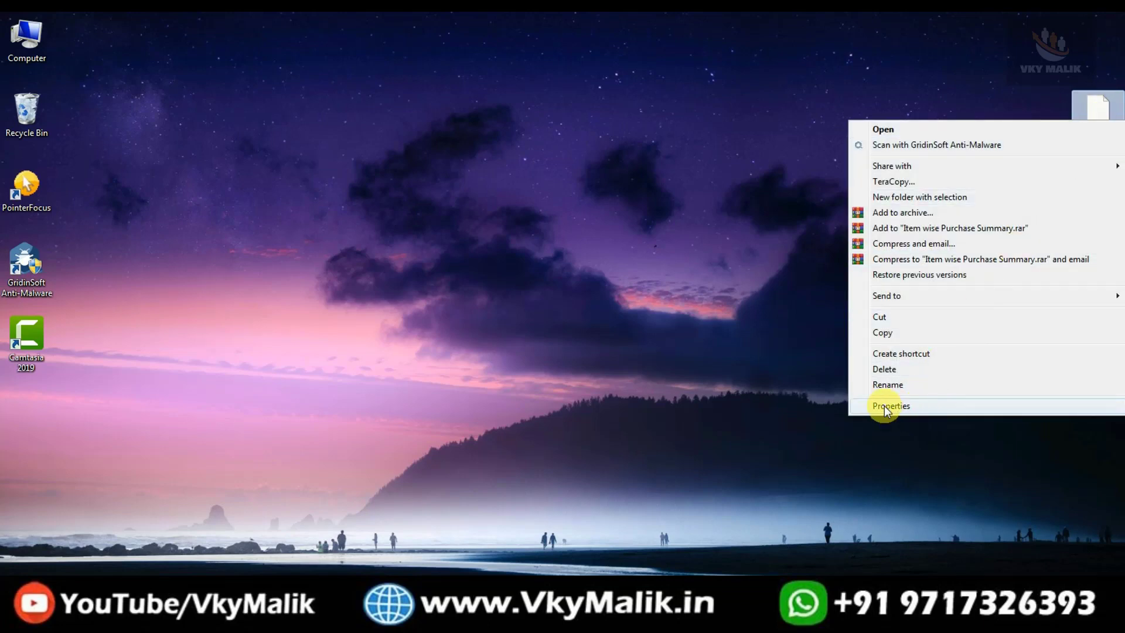
click(886, 405)
click(930, 153)
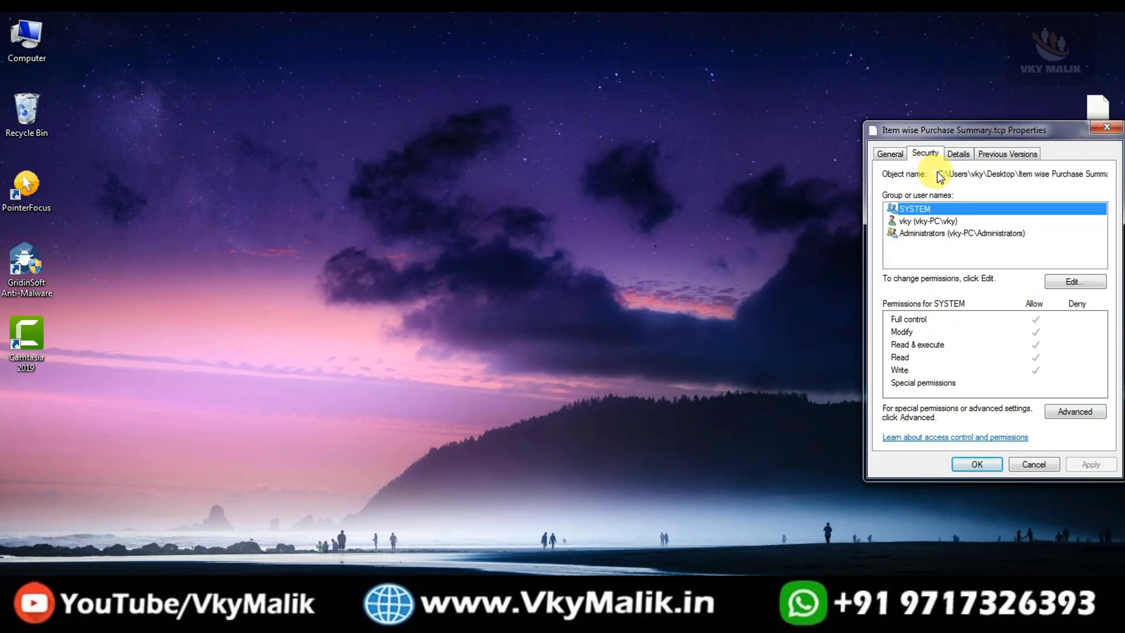
double_click(939, 173)
drag(1051, 187, 1114, 193)
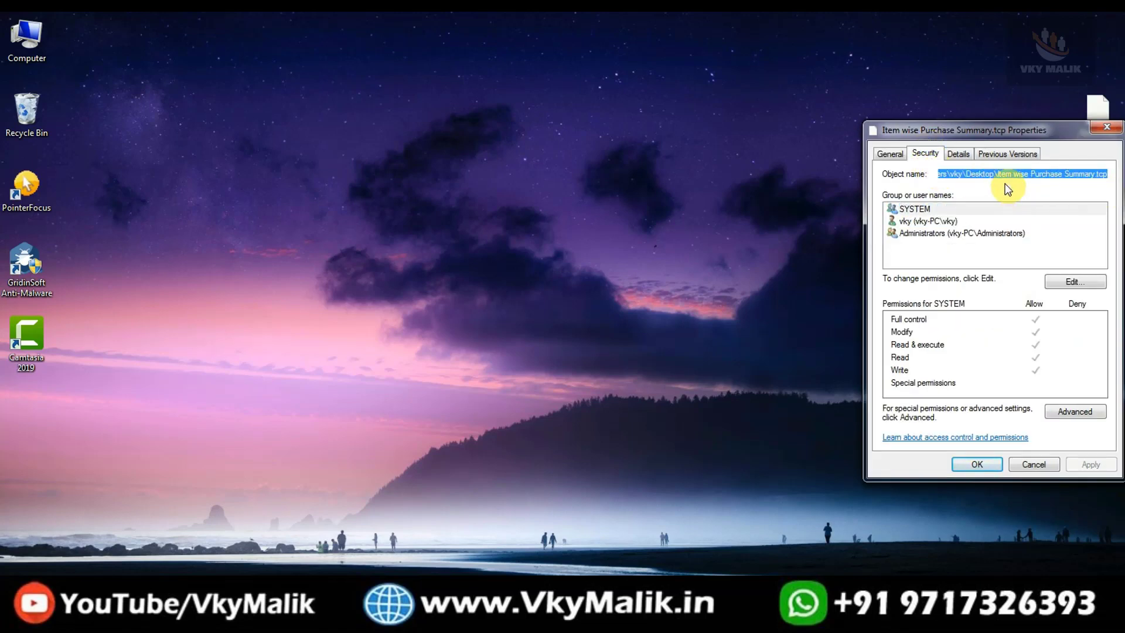
right_click(978, 178)
click(977, 221)
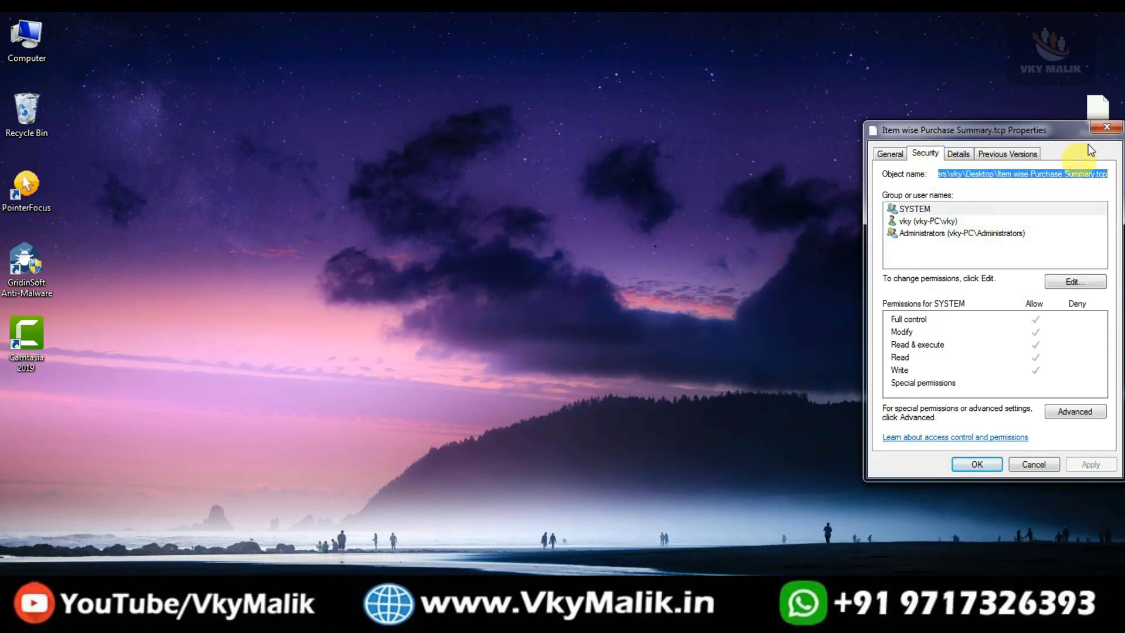
click(1101, 132)
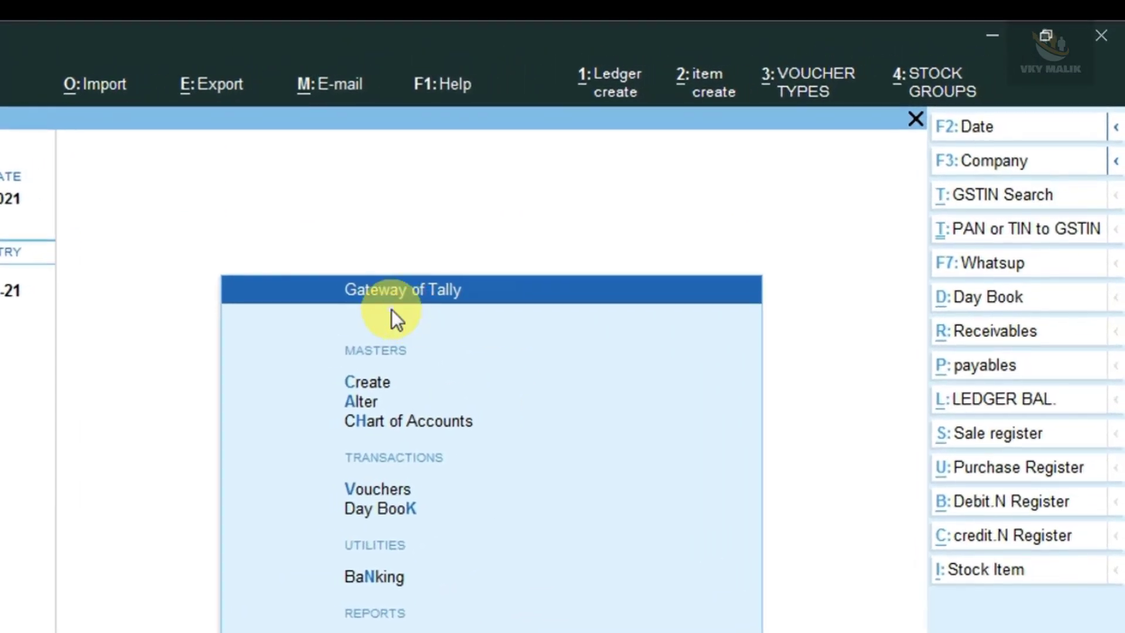
- Back in TallyPrime, open the local TDL configuration and advance to the empty file entry after the last listed TDL
click(437, 97)
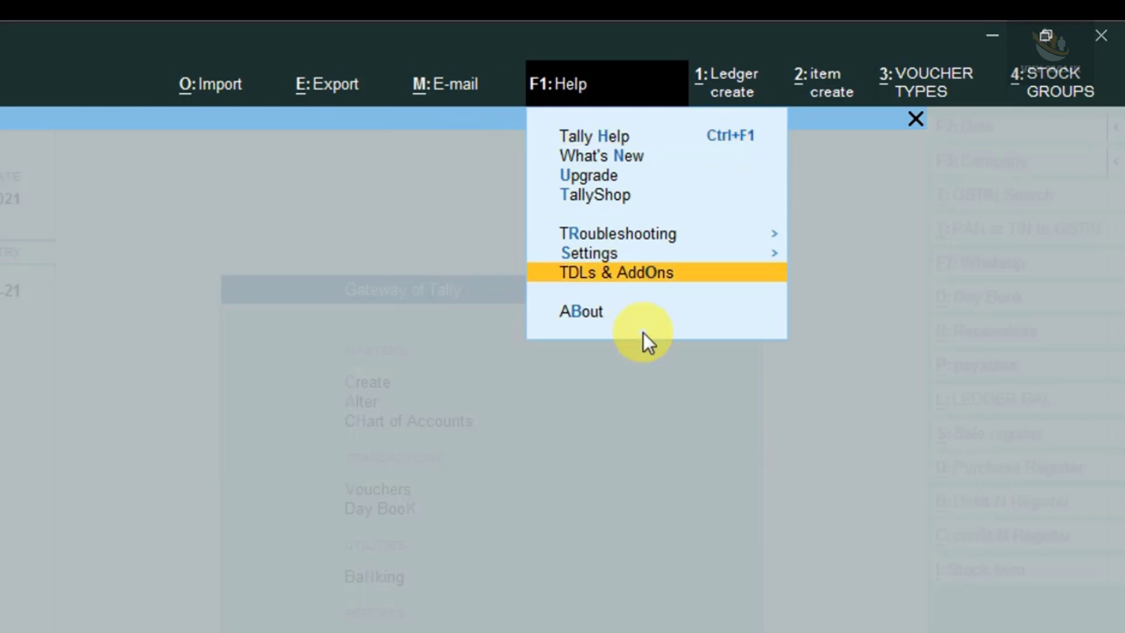
key(Return)
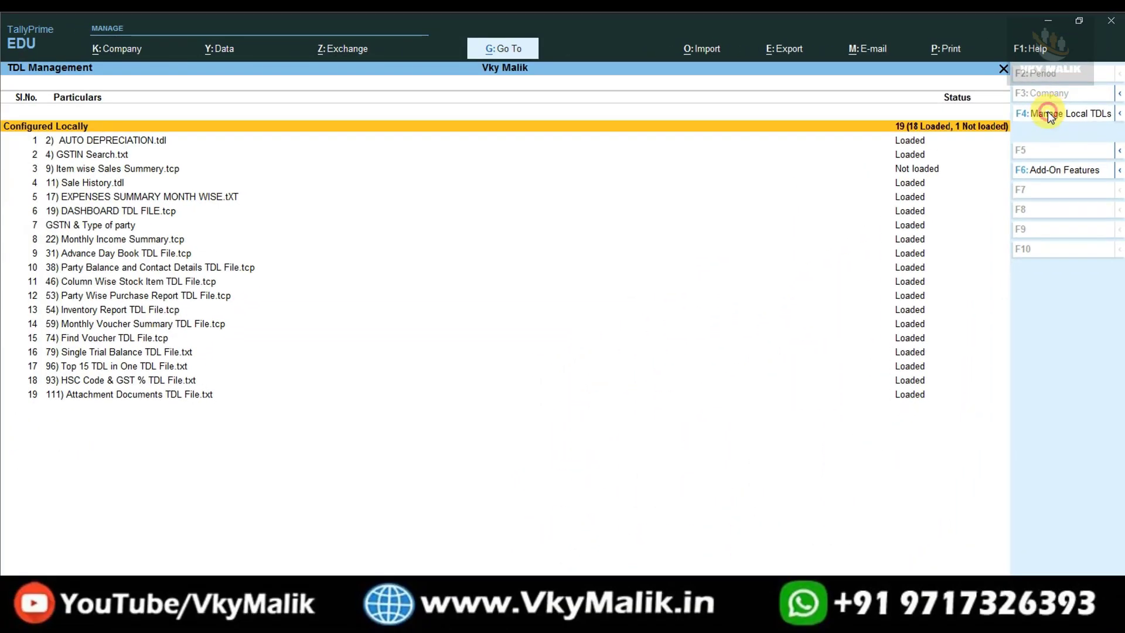
click(973, 302)
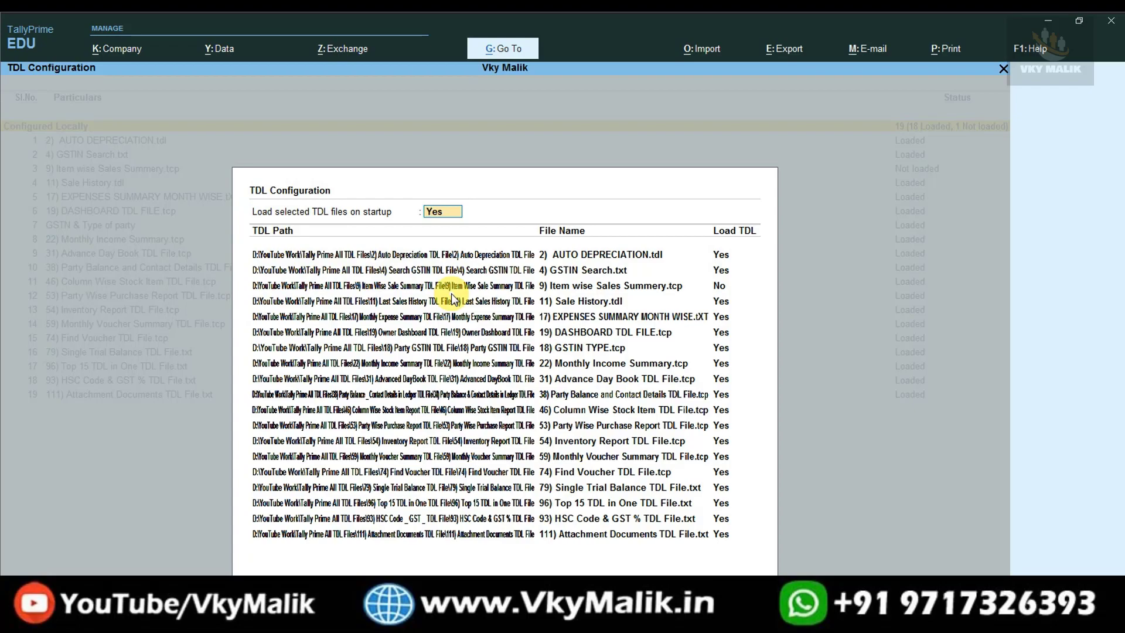
key(Return)
key(Return)
key(Return)
key(Return)
key(Return)
key(Return)
key(Return)
key(Return)
key(Return)
key(Return)
key(Return)
key(Return)
key(Return)
key(Return)
key(Return)
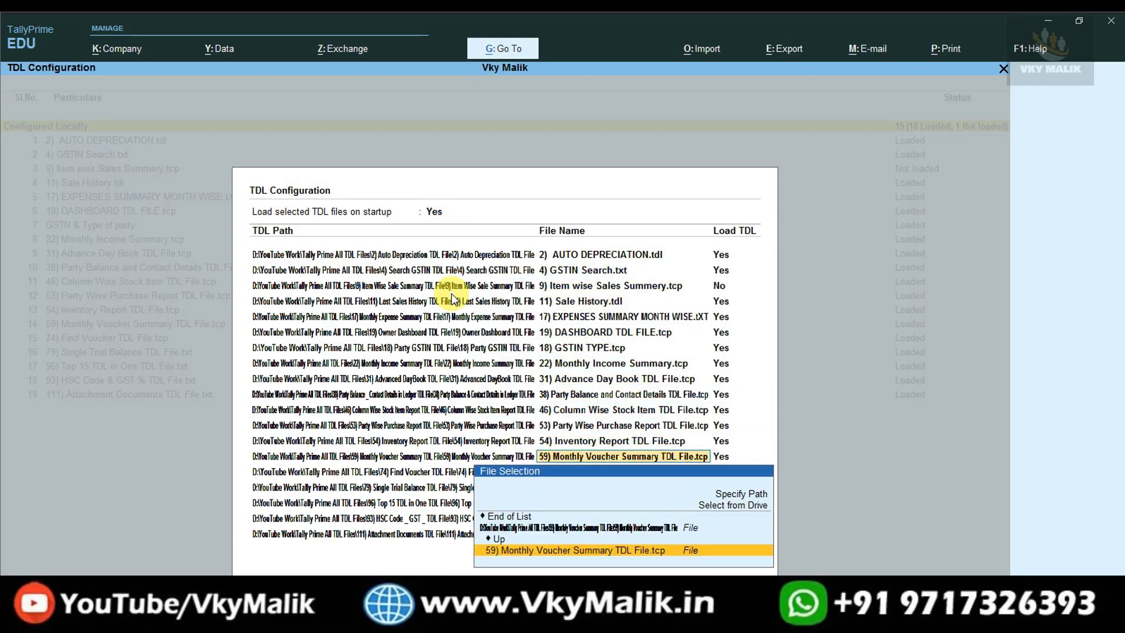
key(Return)
key(Return)
key(Return)
key(Return)
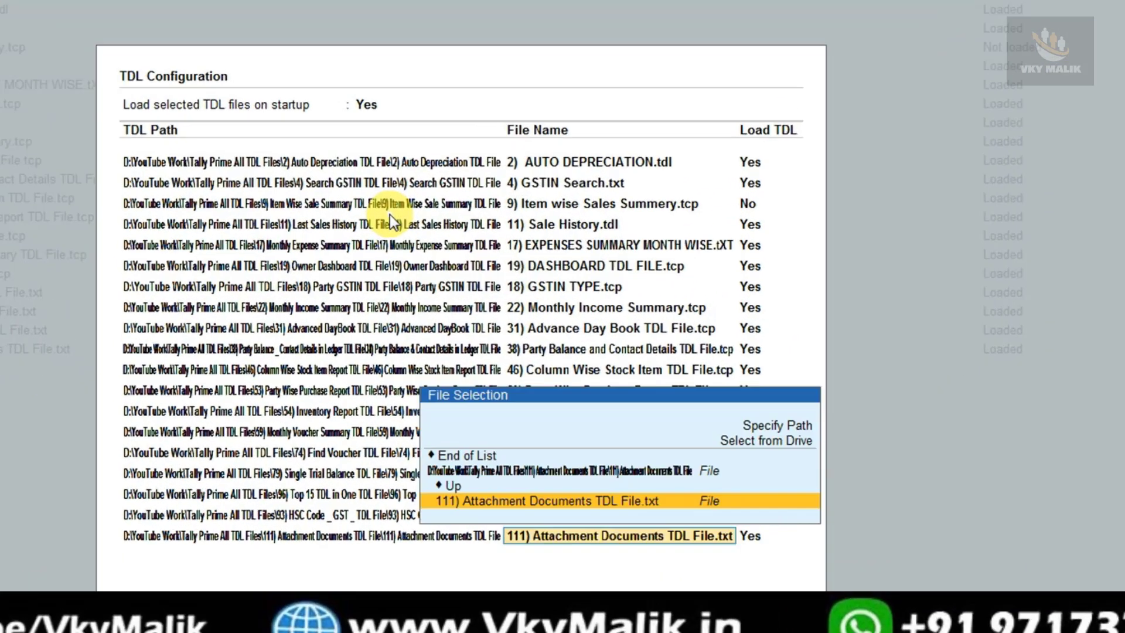
key(Return)
key(Return)
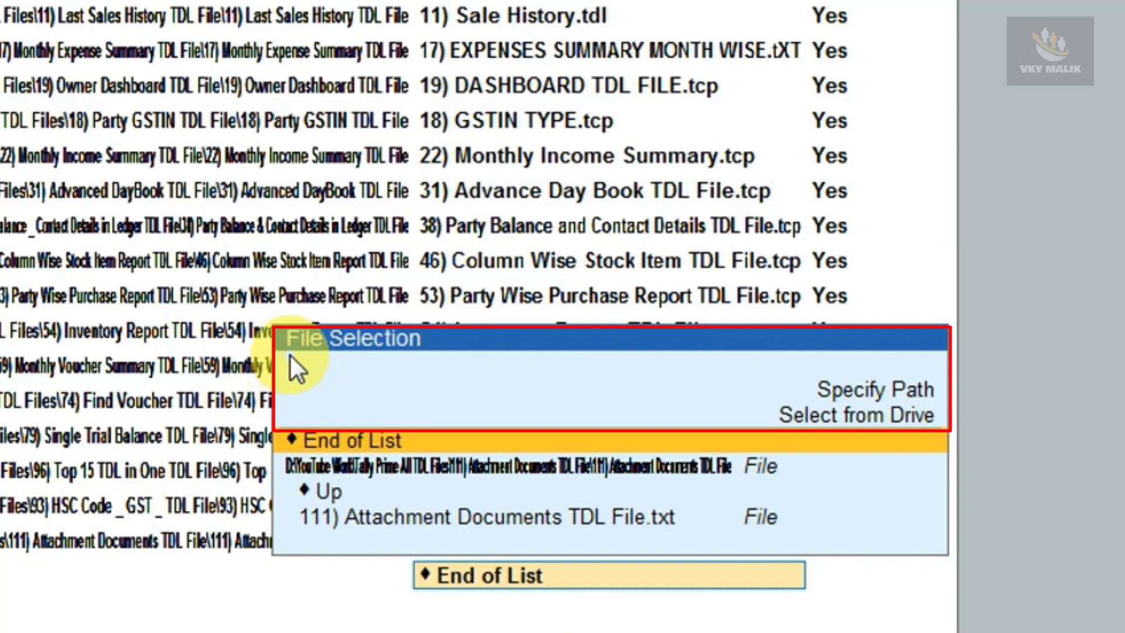
- Add Item wise Purchase Summary.tcp by specifying its copied path, save the TDL configuration, and return to the Gateway of Tally
key(Up)
key(Up)
key(Down)
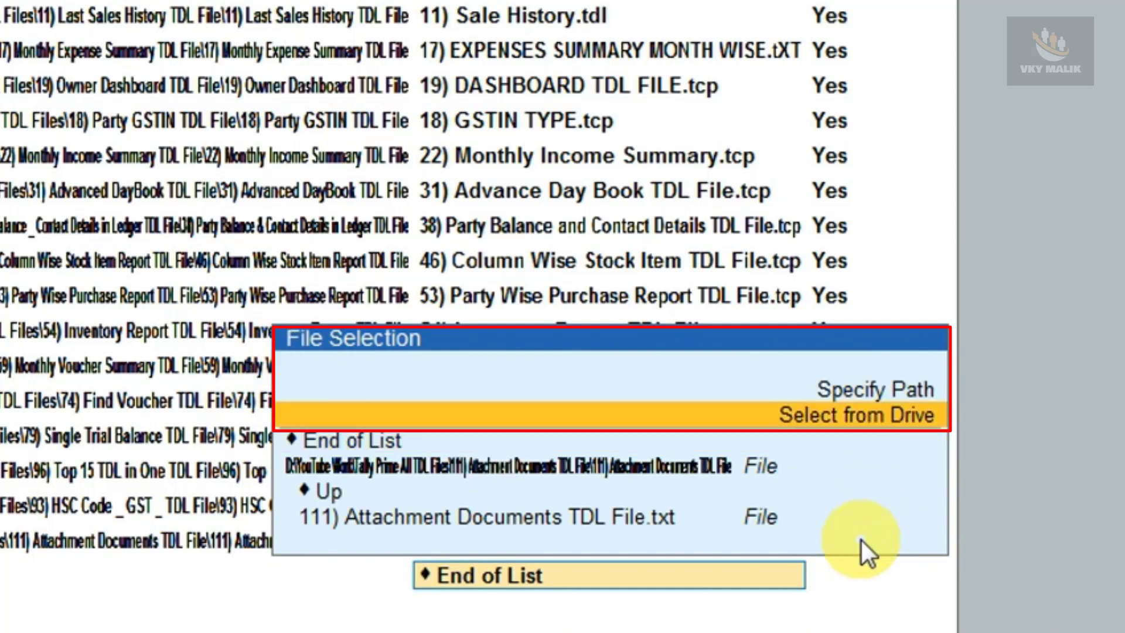
key(Up)
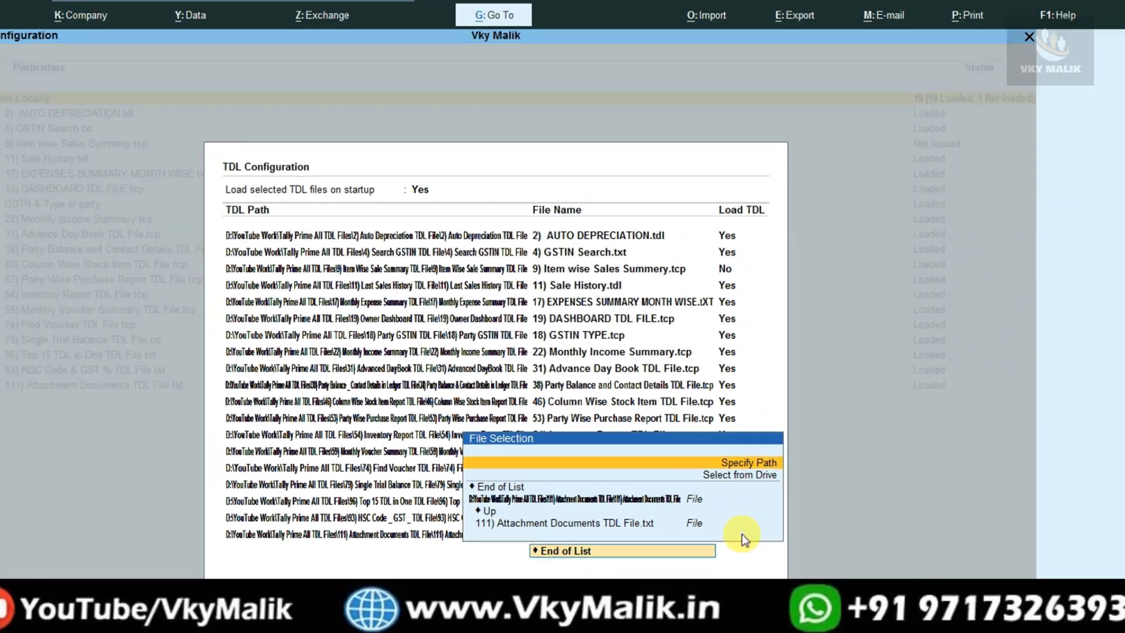
key(Return)
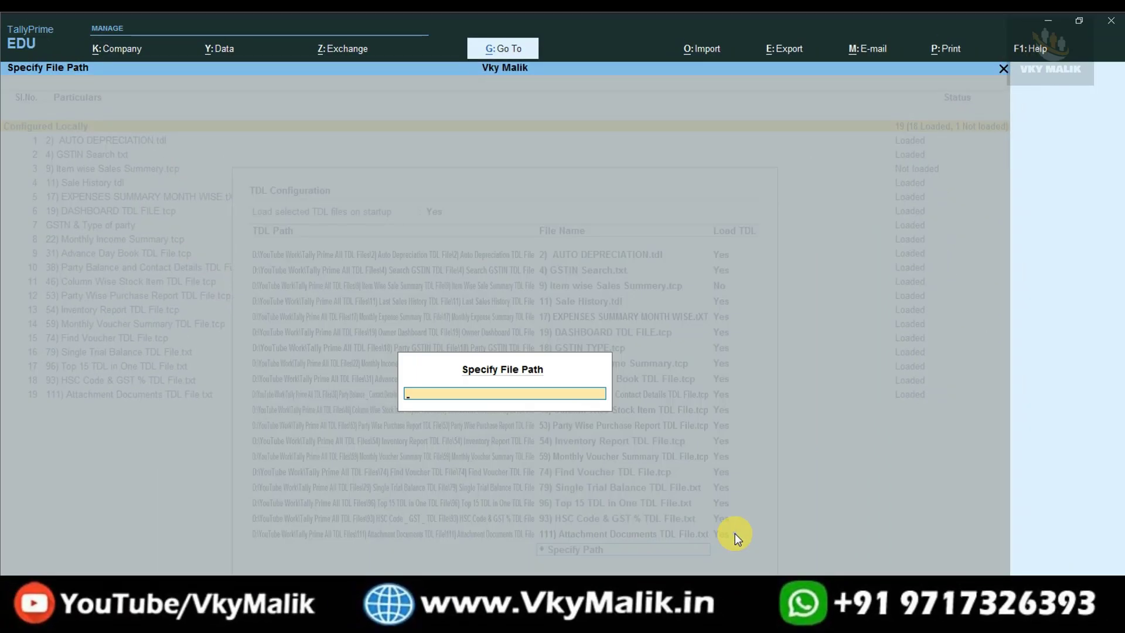
key(ctrl+alt+v)
key(Return)
key(Return)
key(Return)
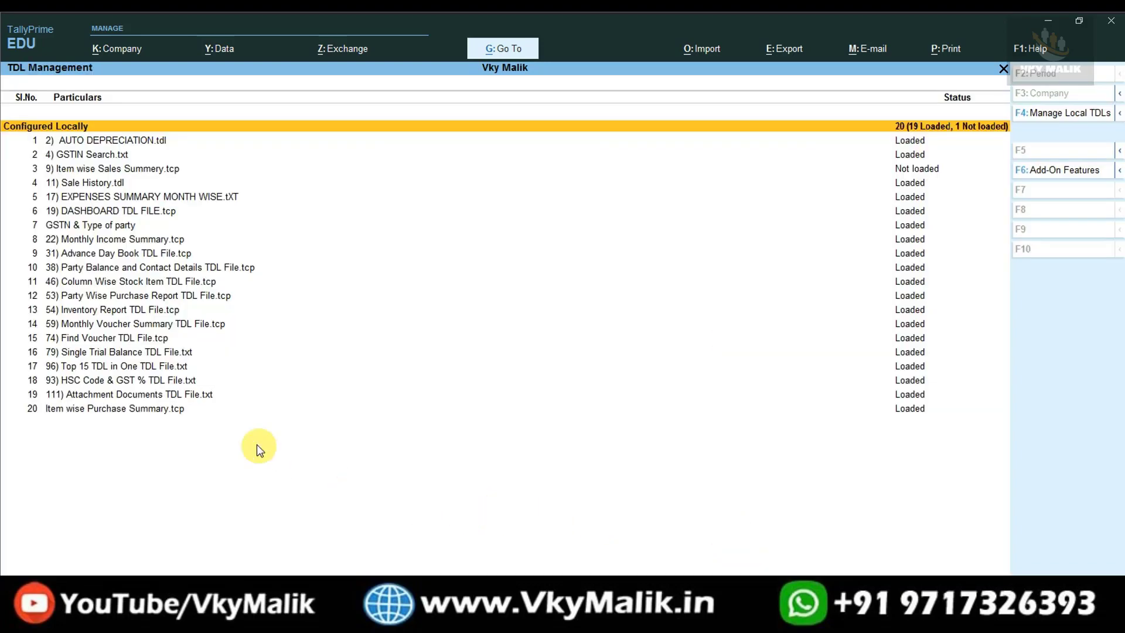
click(178, 409)
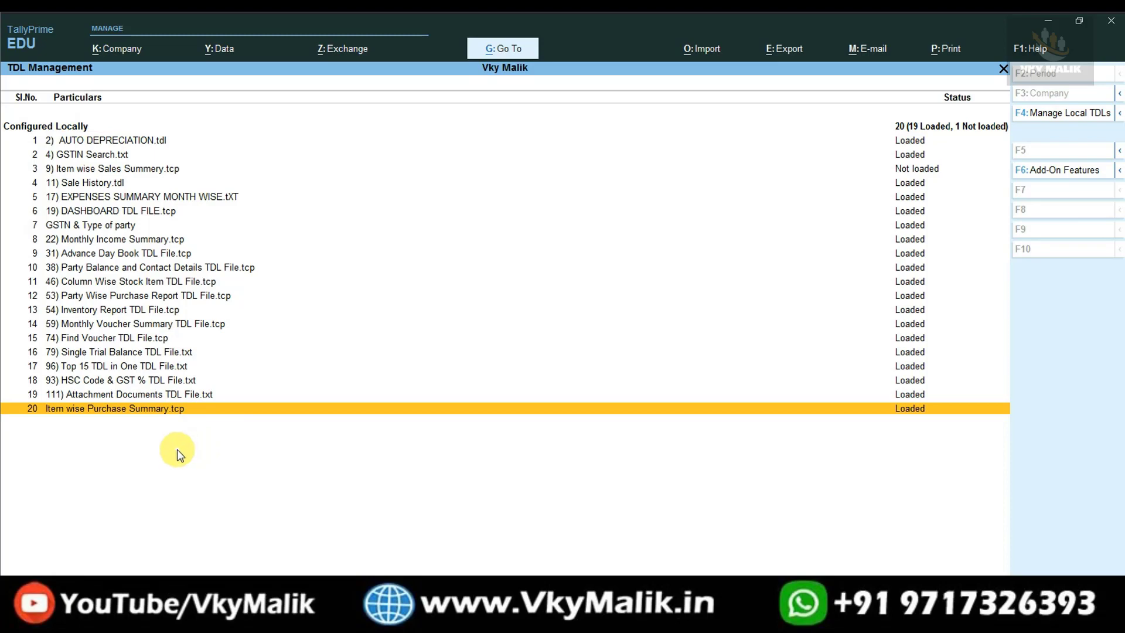
key(Escape)
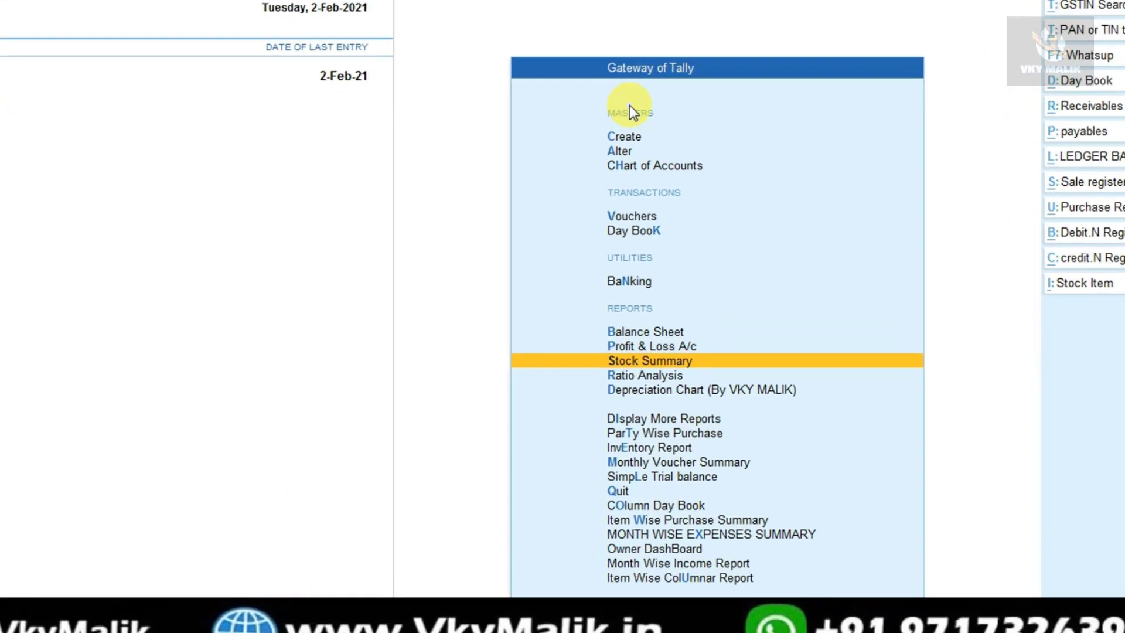
- Open the Item Wise Purchase Summary report from the Gateway of Tally
key(Down)
key(Down)
key(Down)
key(Down)
key(Down)
key(Down)
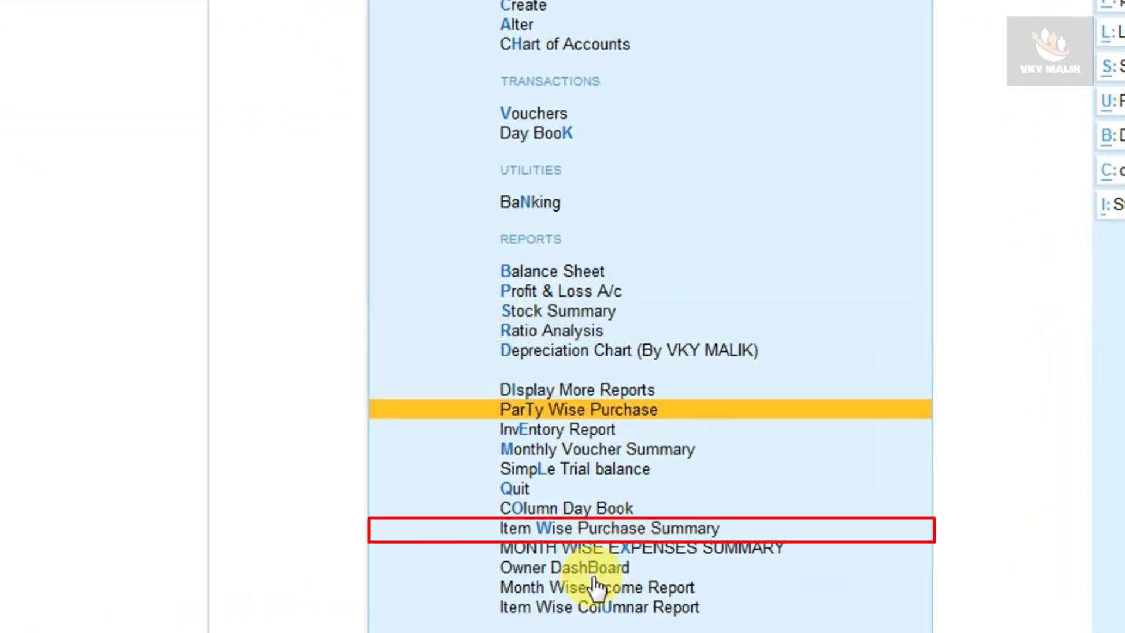
key(Down)
key(Down)
key(Down)
key(Down)
key(Down)
key(Up)
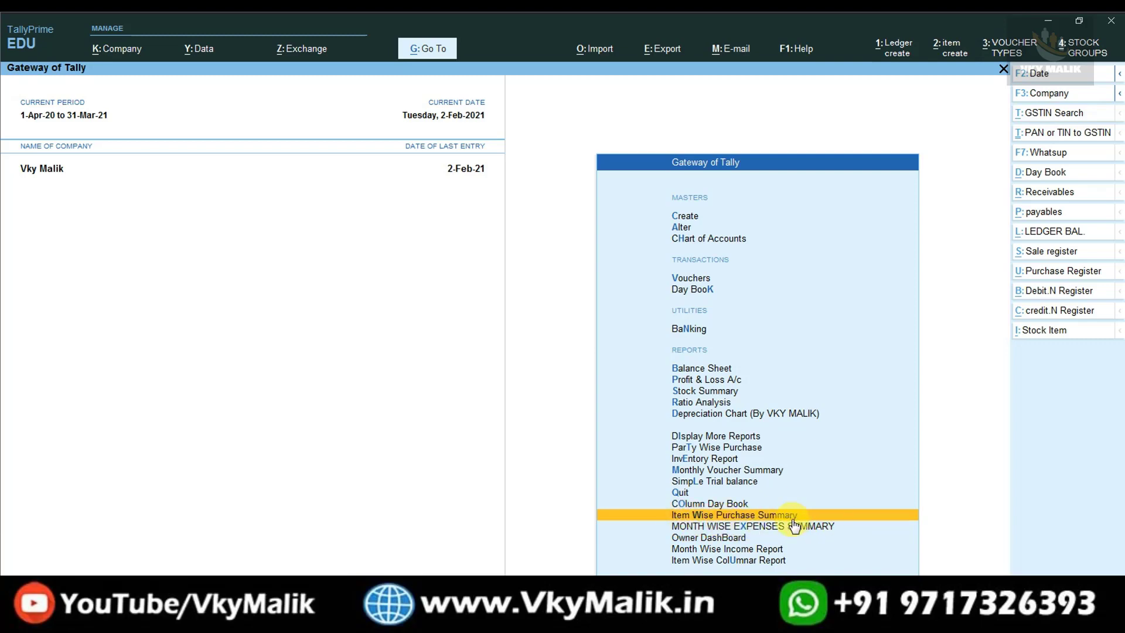
click(897, 519)
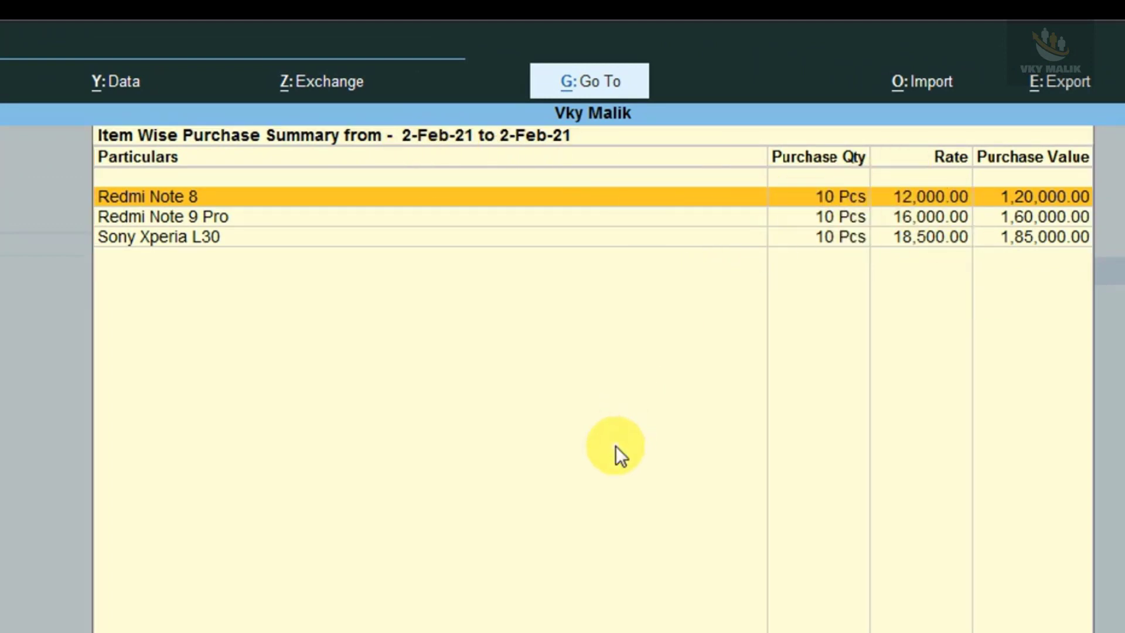
- Clear both the From and To dates of the purchase summary's period to cover all purchases
key(alt+F2)
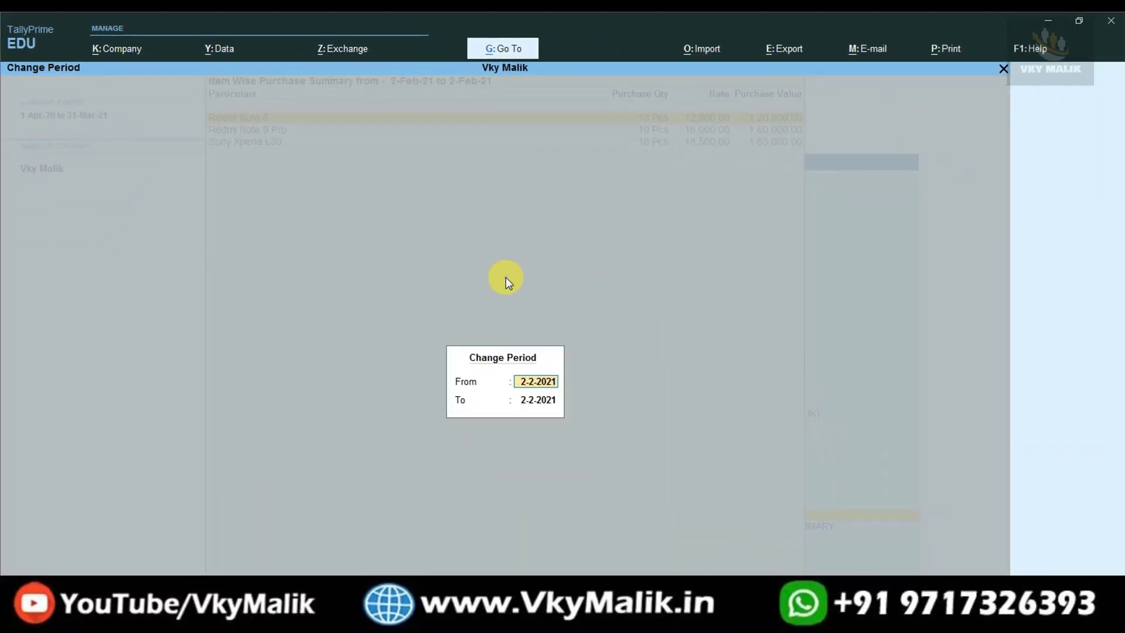
key(BackSpace)
key(Return)
text(0)
key(BackSpace)
key(Return)
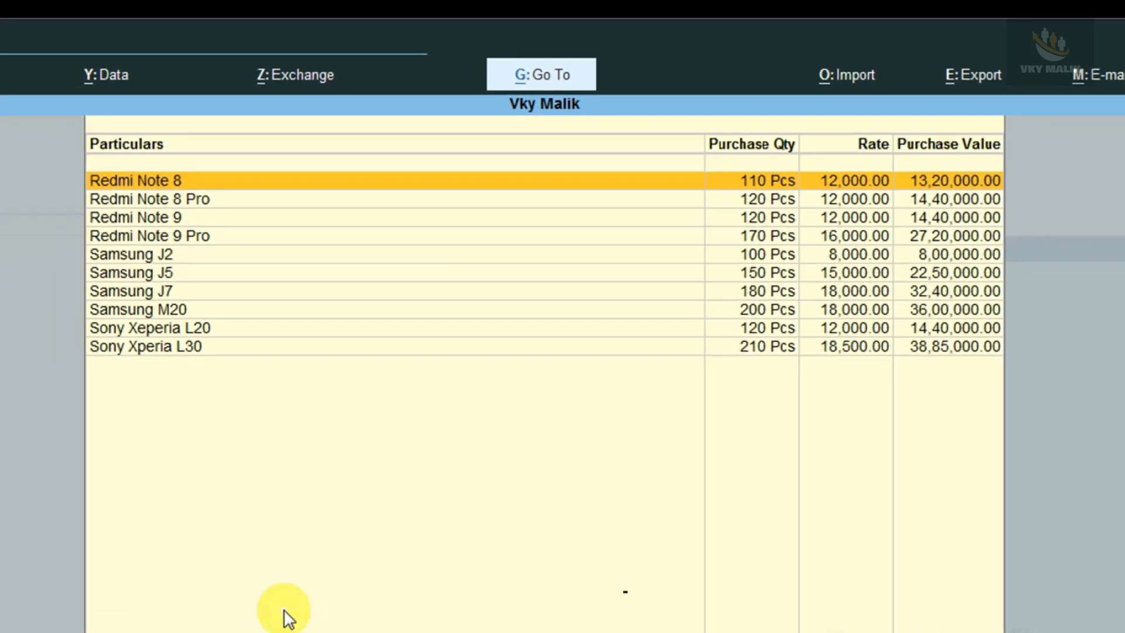
- Set the purchase summary's period from 1-Apr-20 to 1-Jul-20
key(alt+F2)
text(1.4)
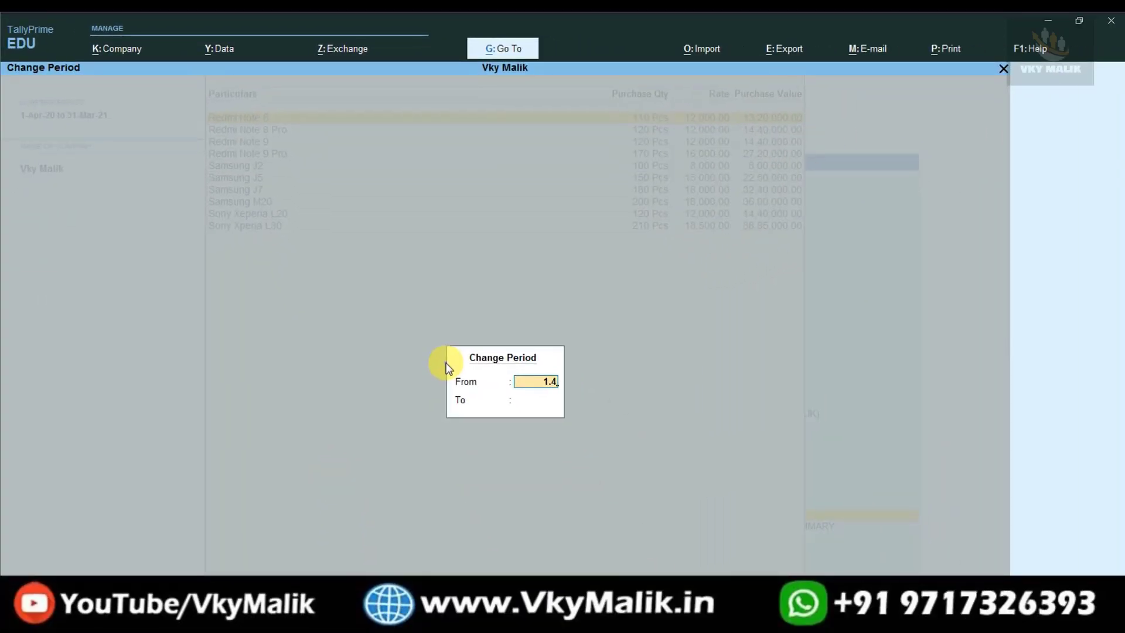
key(Return)
text(1.7)
key(Return)
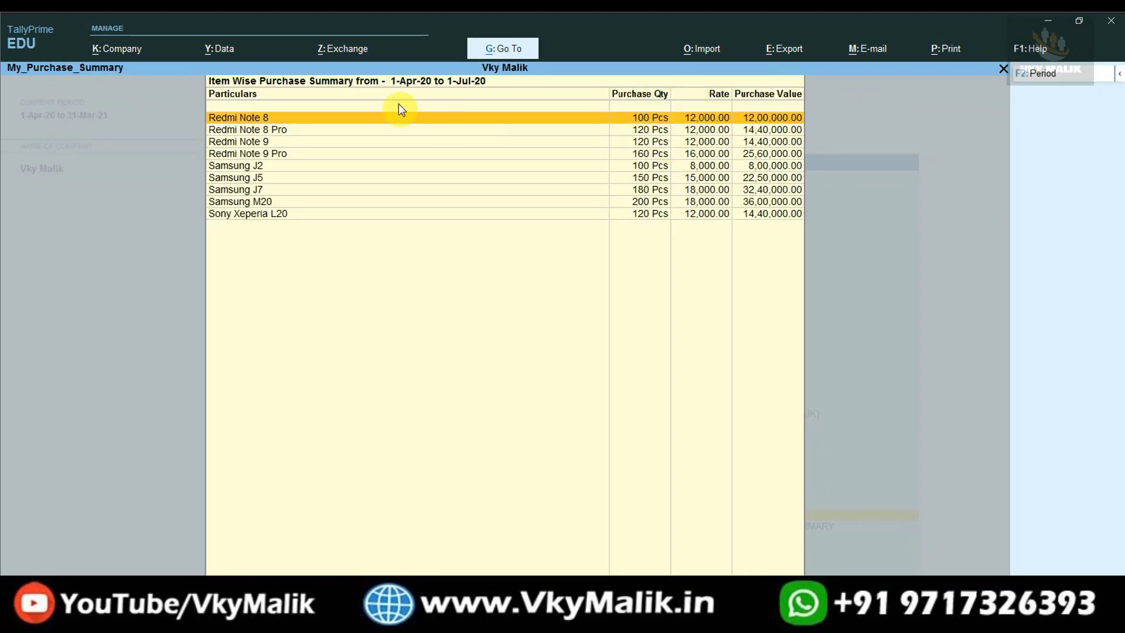